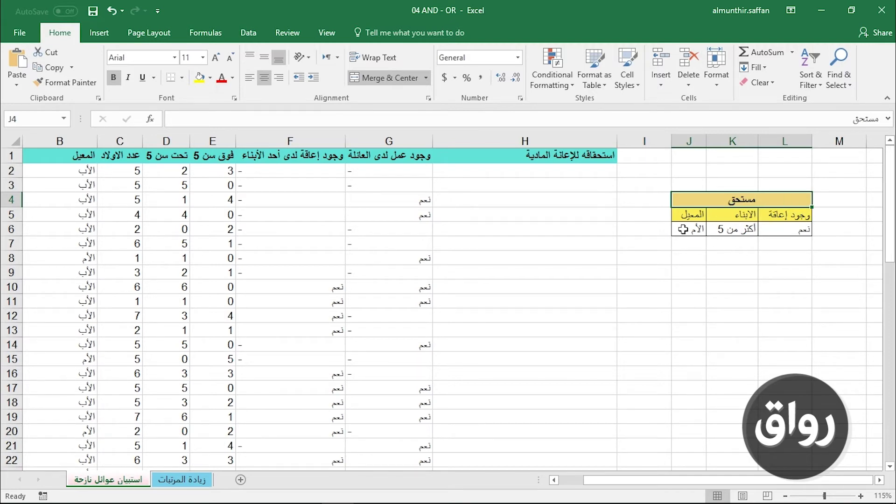
Widen column H and start an IF formula in H2 with an OR test whose first condition is B2="الأم"
left_click(583, 171)
left_click_drag(619, 136, 670, 135)
type("=i")
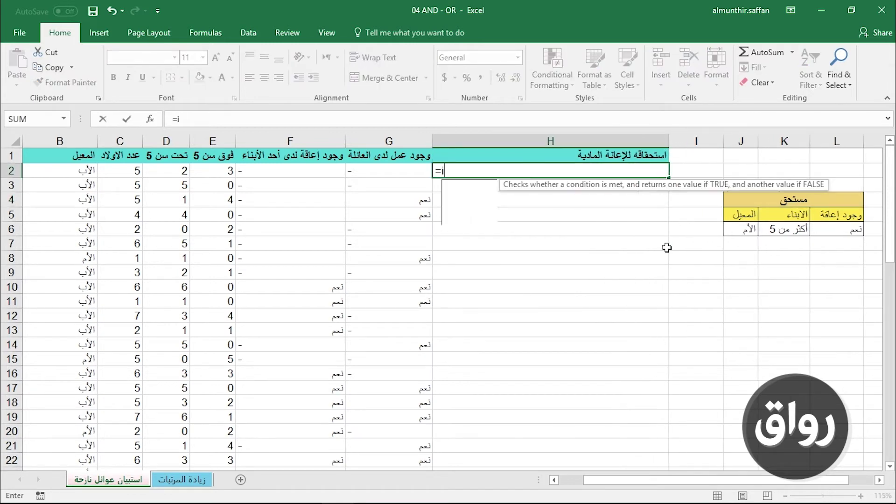
type("f(or")
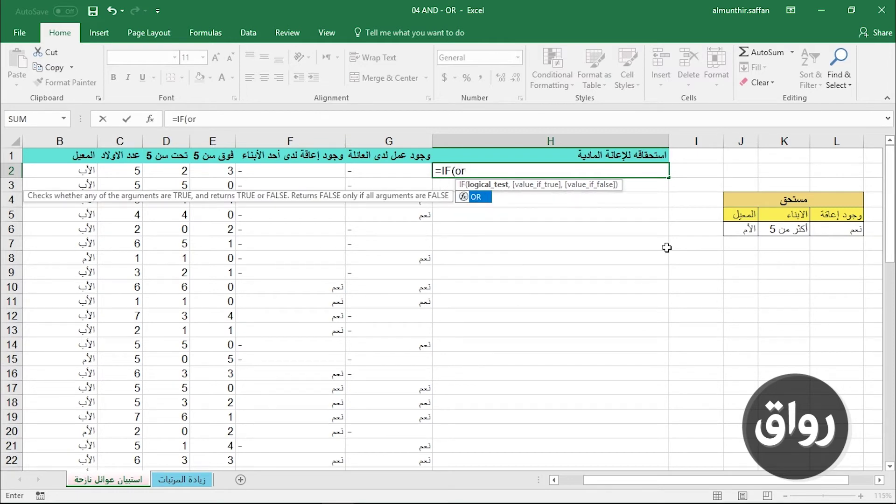
key("Tab")
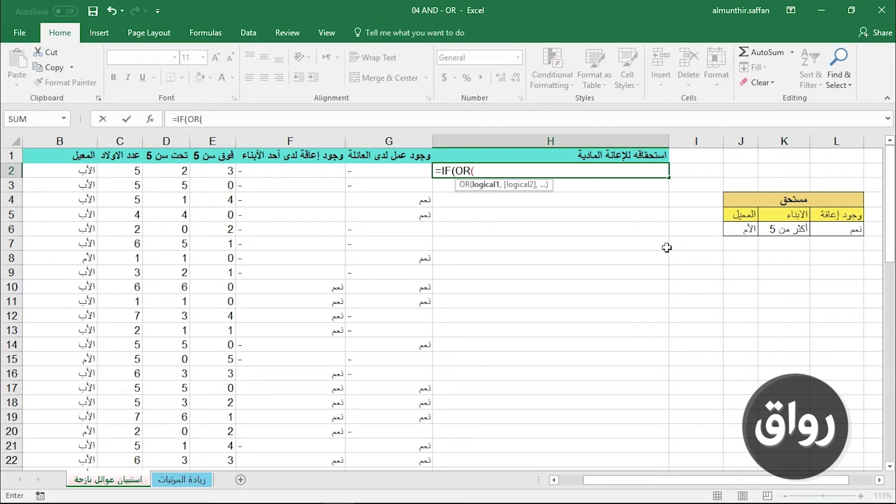
left_click(84, 174)
type("=\"الأم\"")
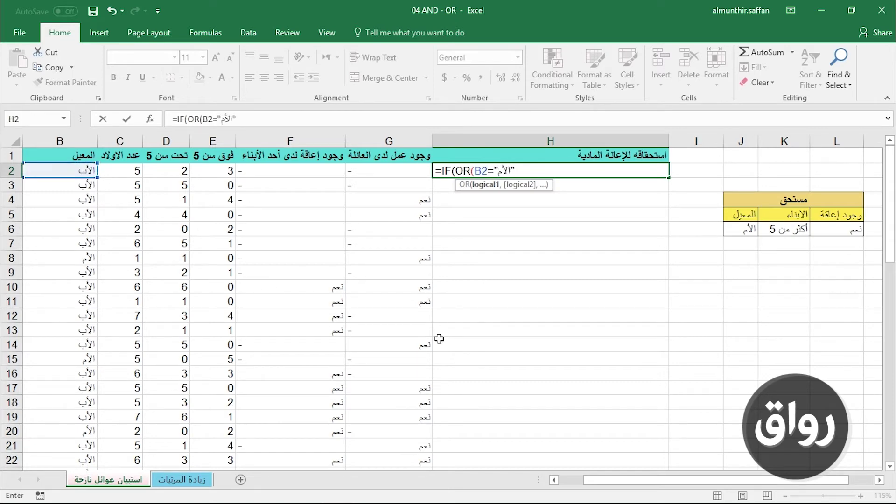
type(",")
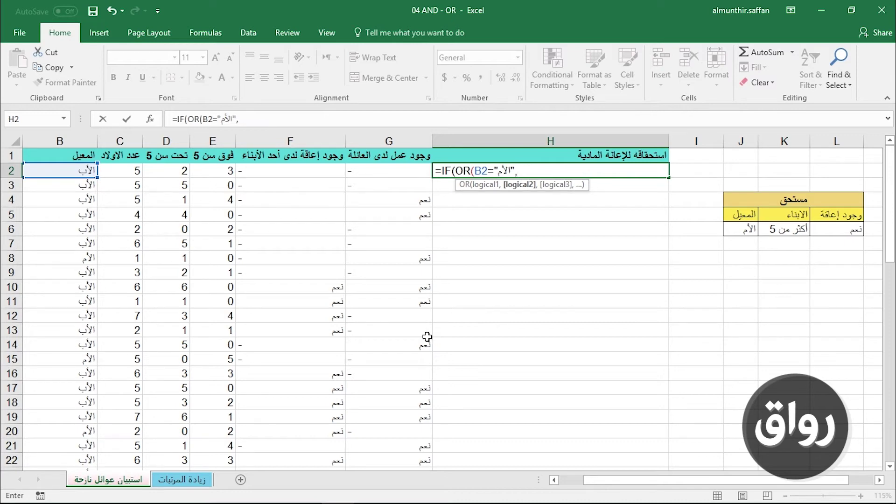
Add the conditions C2>5 and F2="نعم" to the OR test and close it
left_click(134, 172)
type(">")
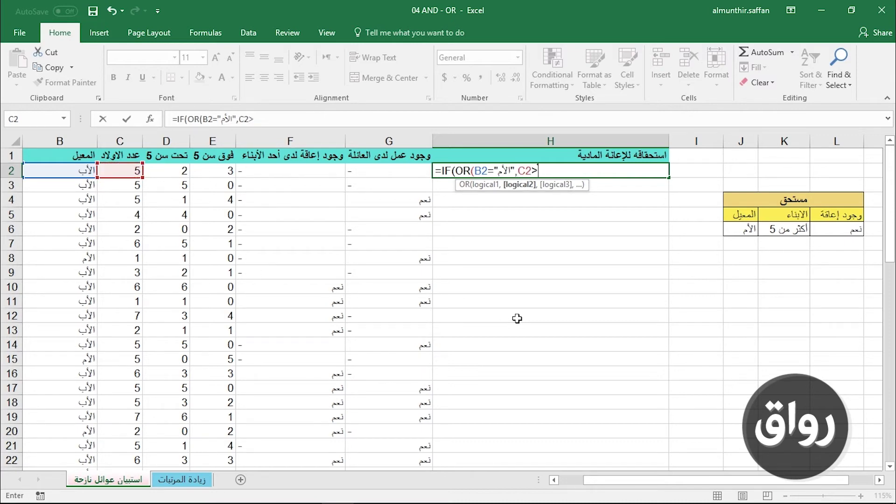
type("5,")
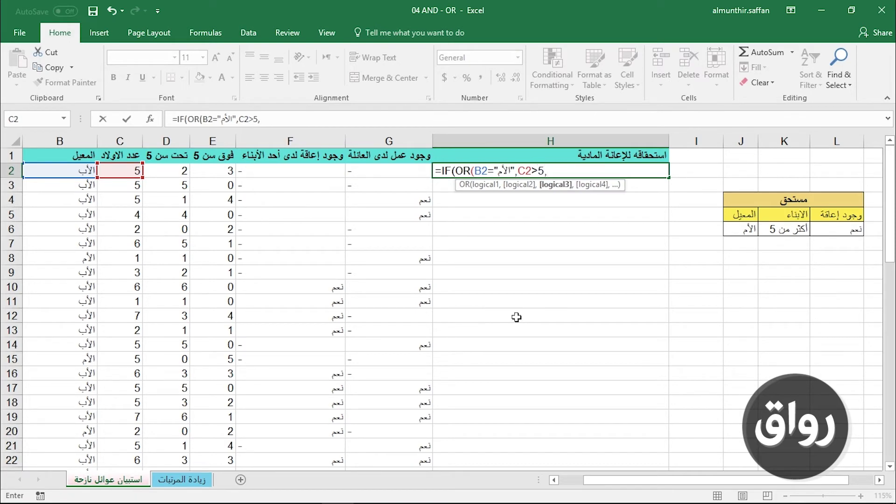
left_click(266, 172)
type("=")
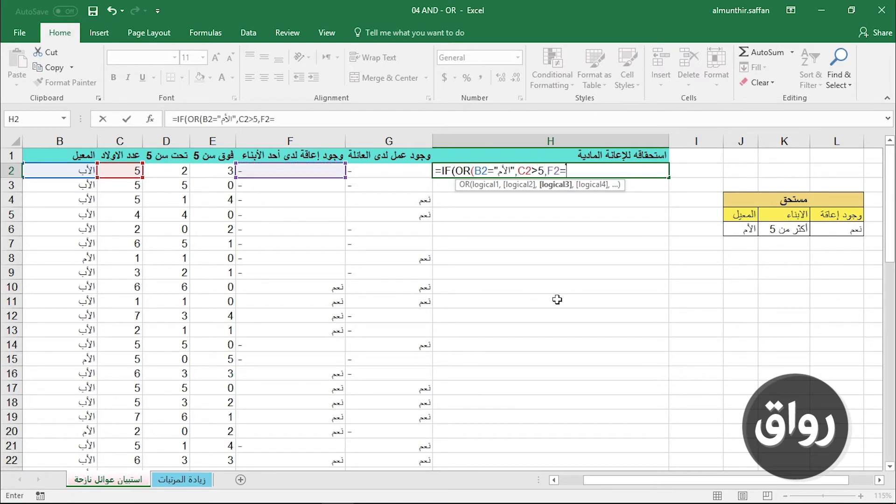
type("\"نعم\")")
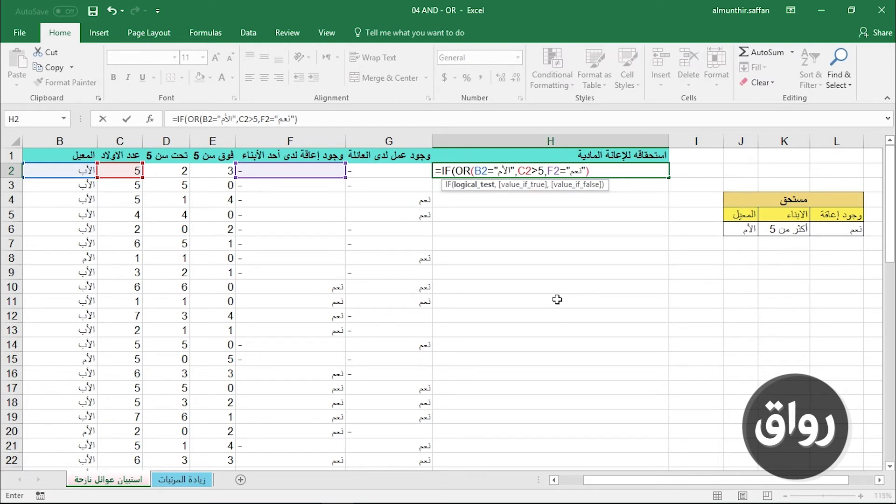
Complete the H2 IF formula to return "مستحق" when true and "غير مستحق" when false
type(",")
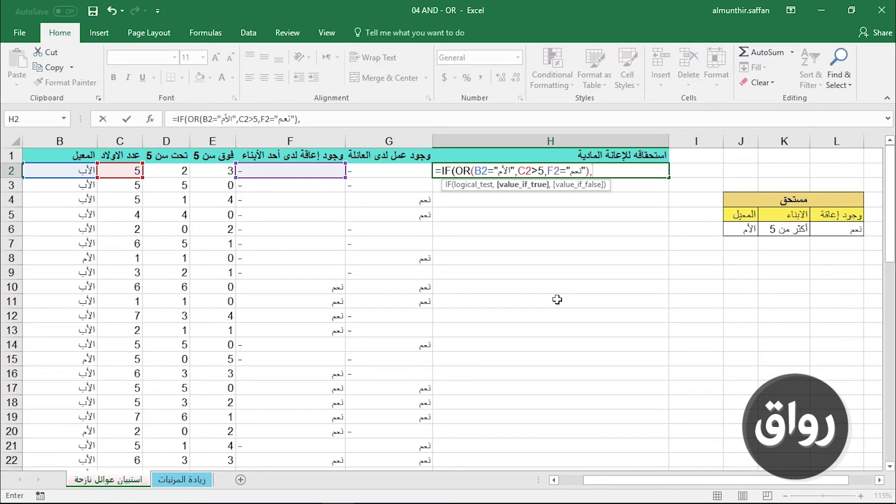
type("\"مستحق\",")
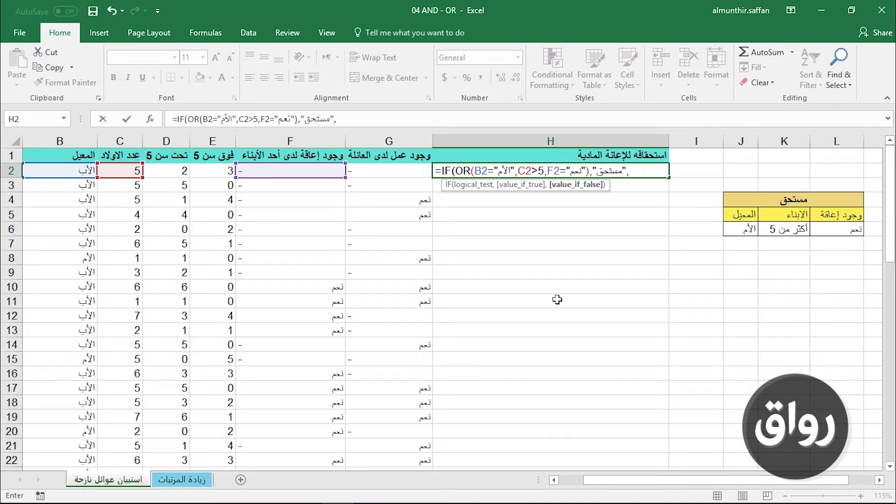
type("\"غير مستحق\")")
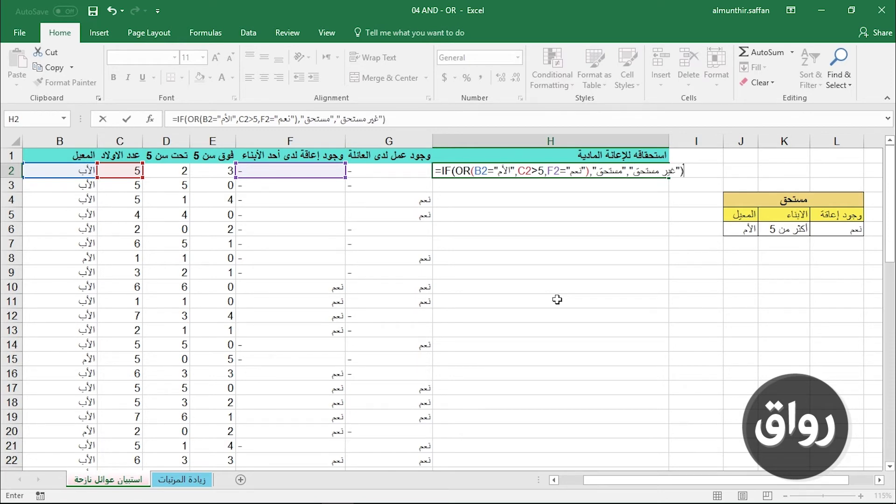
key("Return")
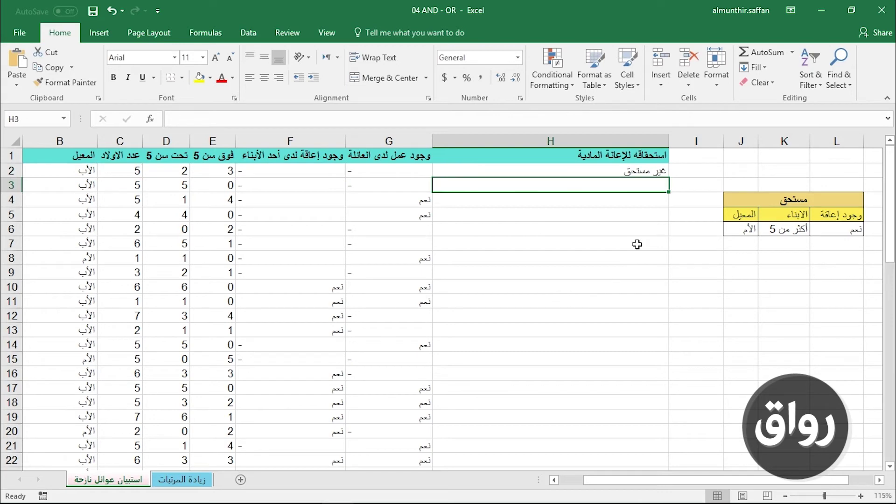
Fill the H2 formula down column H through the last data row, leaving only H2 selected
left_click(661, 169)
double_click(668, 177)
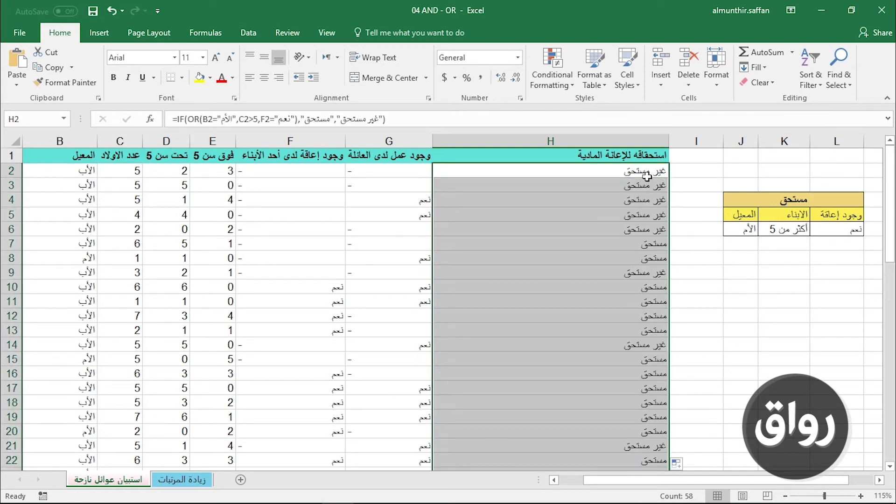
key("shift+BackSpace")
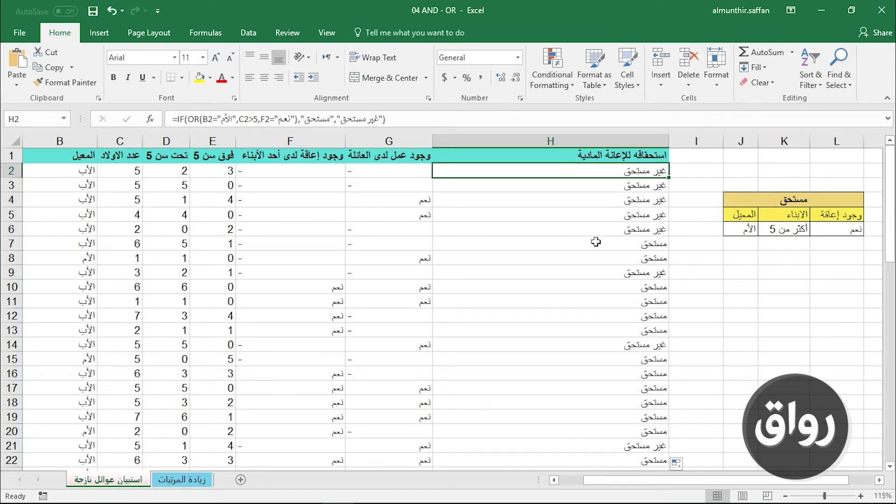
Switch to the زيادة المرتبات sheet, review the raise criteria in J4:K6, and widen column H
key("ctrl+Page_Down")
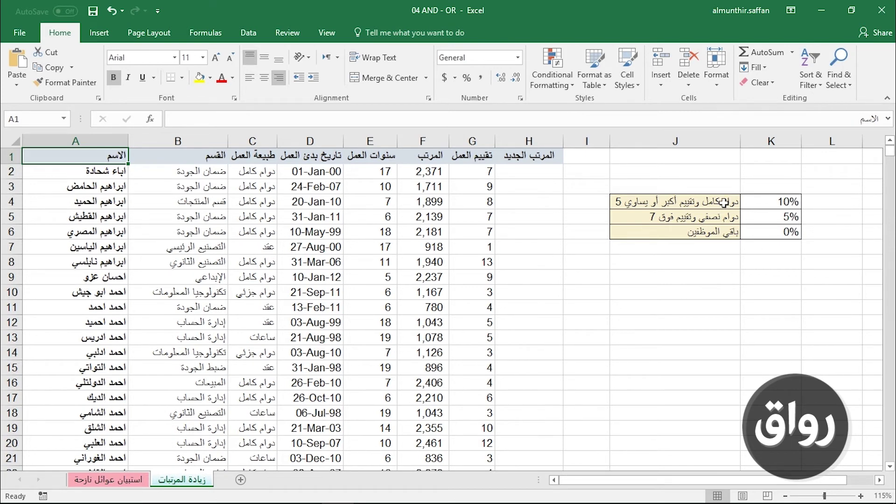
left_click(773, 204)
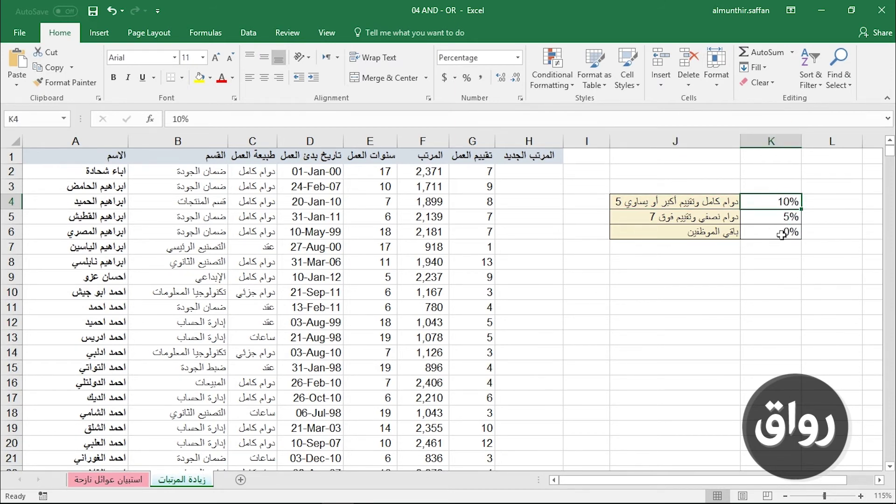
left_click(691, 232)
left_click(676, 222)
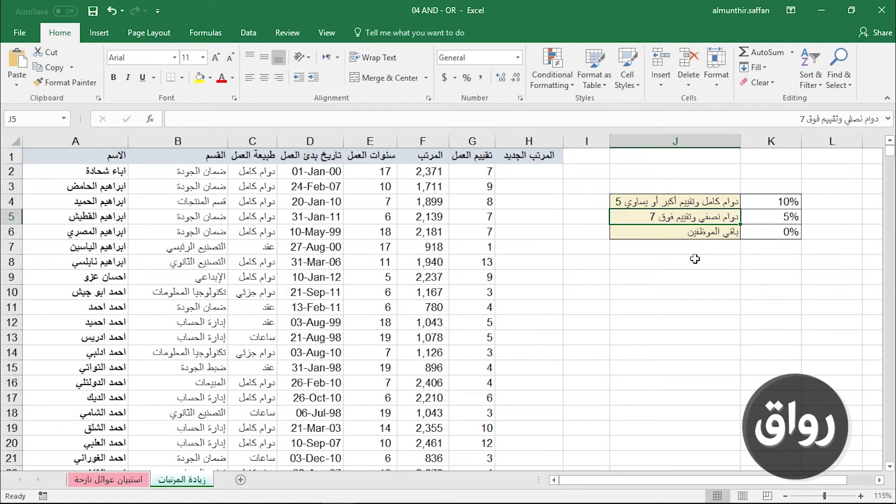
left_click_drag(732, 222, 768, 231)
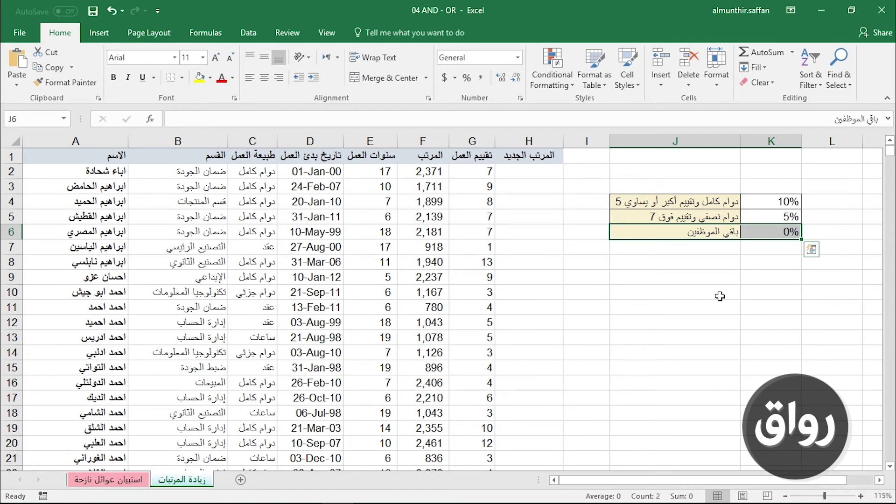
left_click_drag(563, 141, 616, 142)
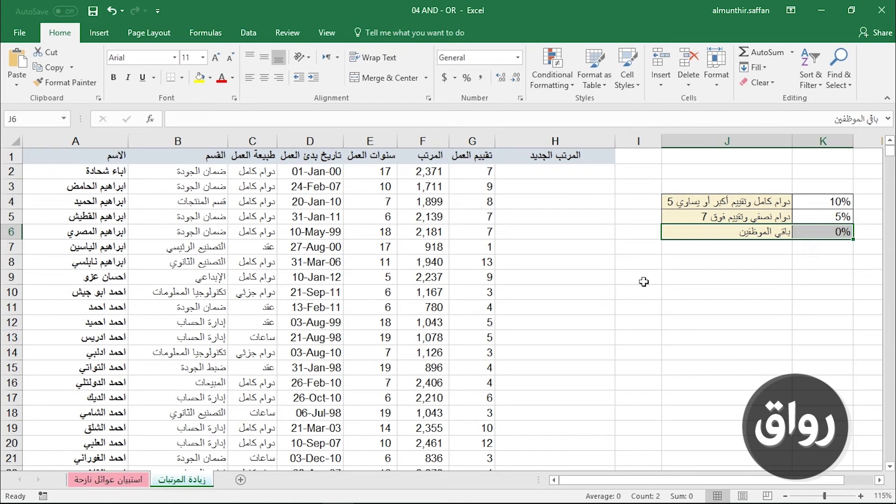
Start an IF formula in H2 with an AND test for C2="دوام كامل" and G2>=5
left_click(588, 175)
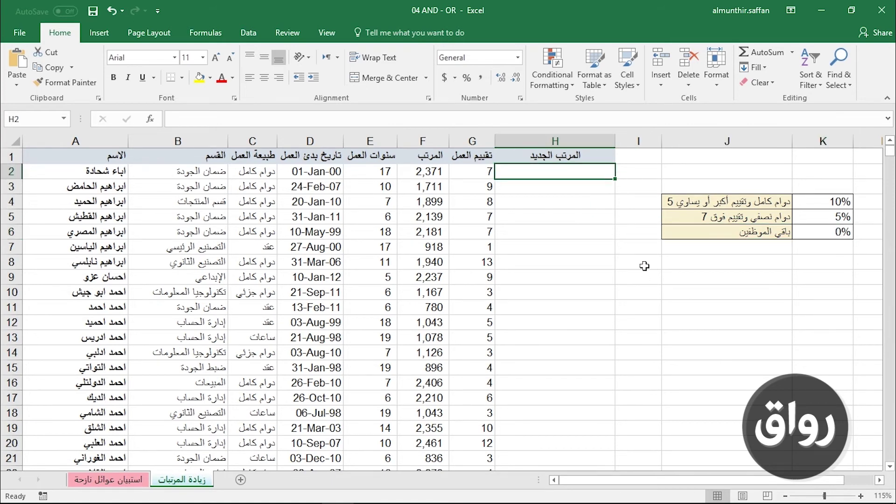
type("=IF(")
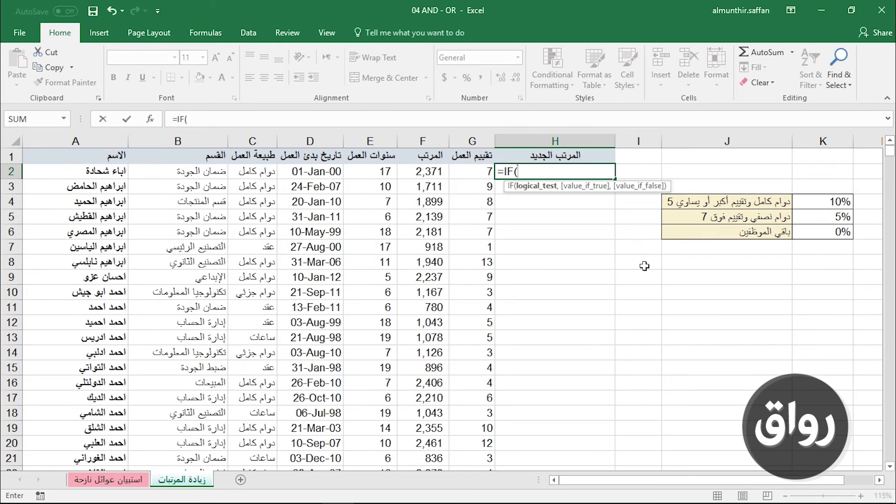
type("an")
key("Tab")
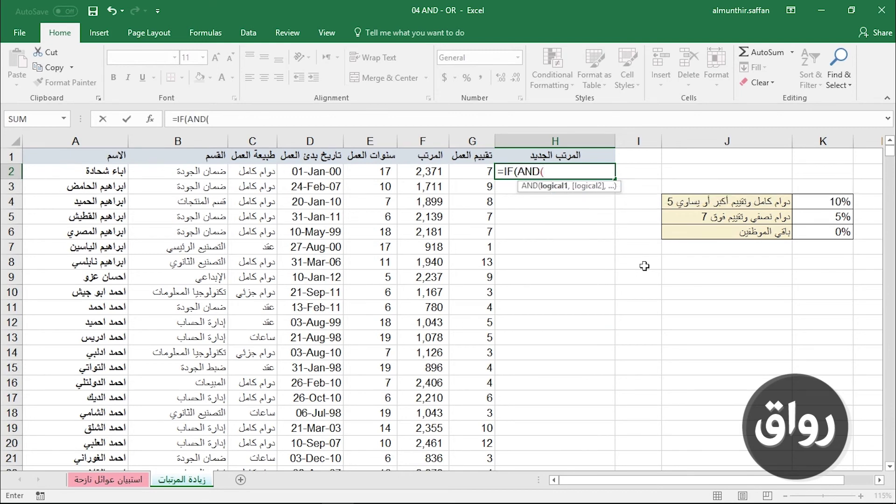
left_click(262, 173)
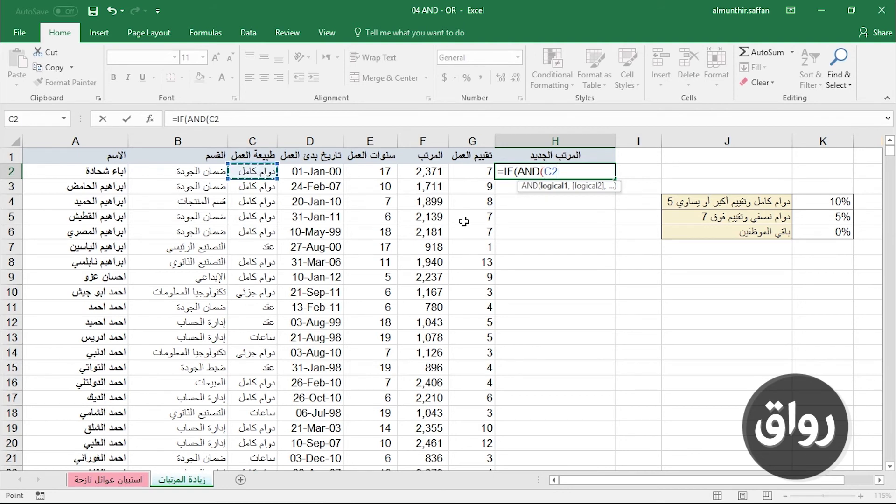
type("=")
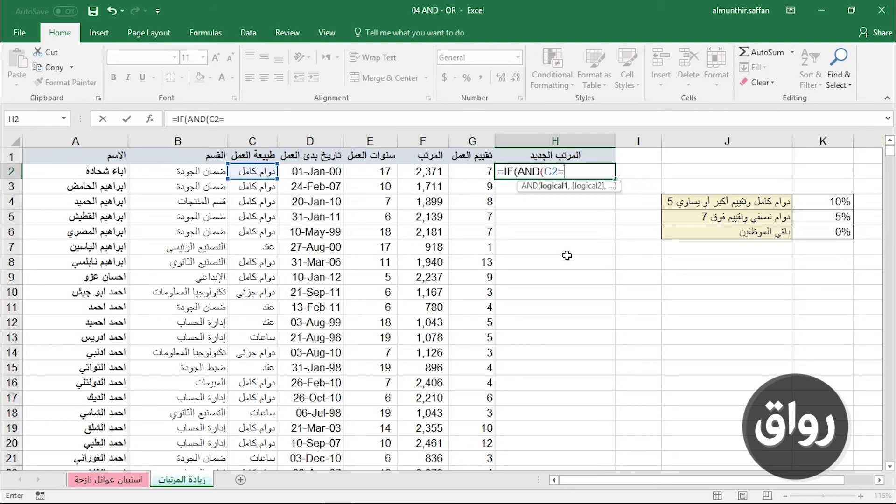
type("\"دوام كامل\",")
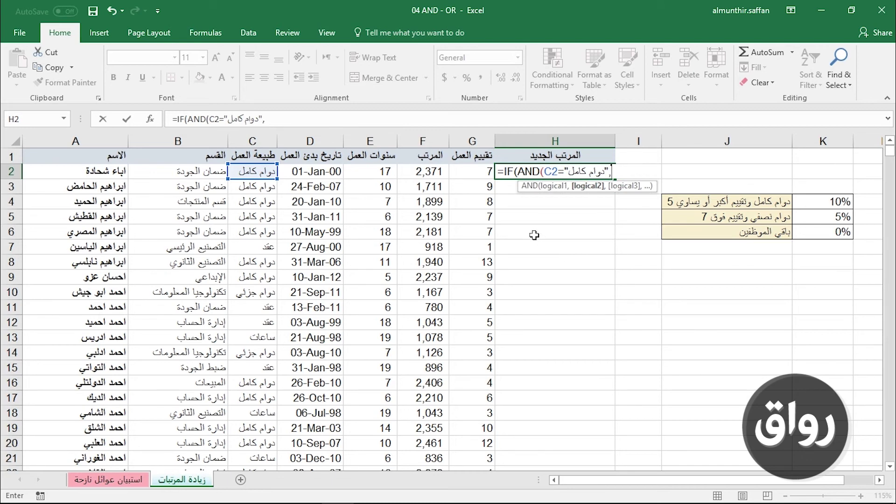
left_click(478, 172)
type(">")
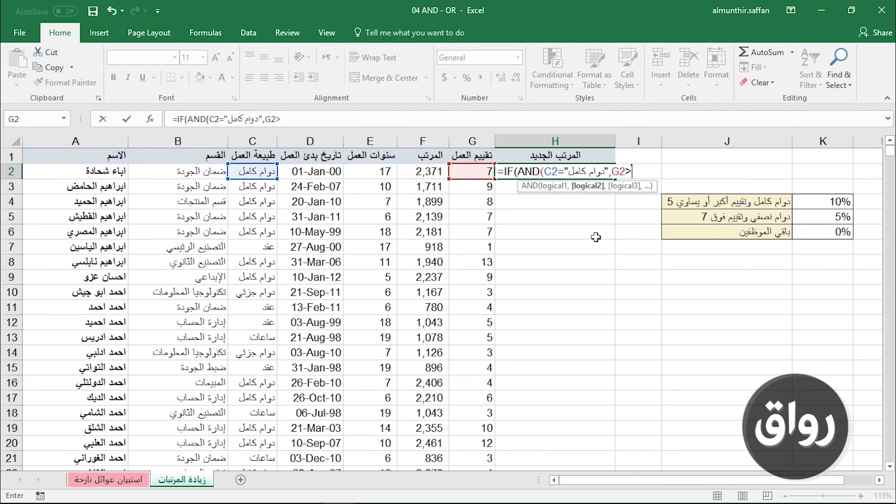
type("=5),")
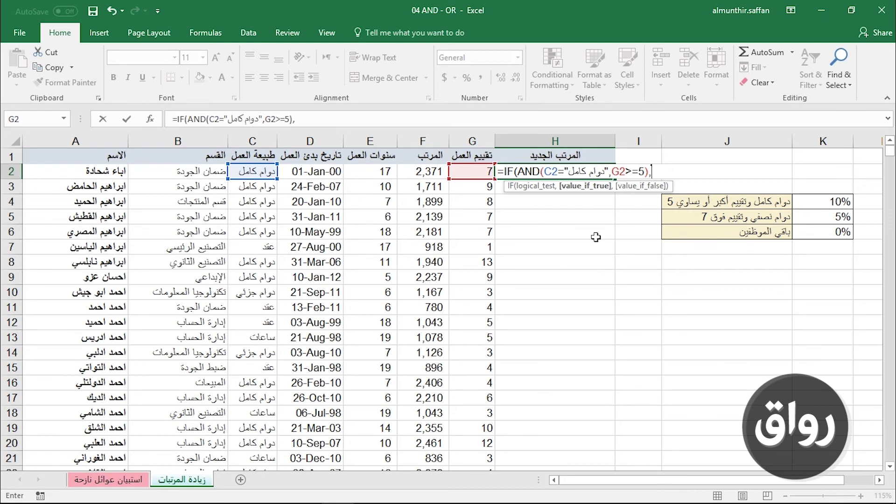
Set the formula's value-if-true argument to F2*10%+F2
left_click(438, 171)
type("*10%+")
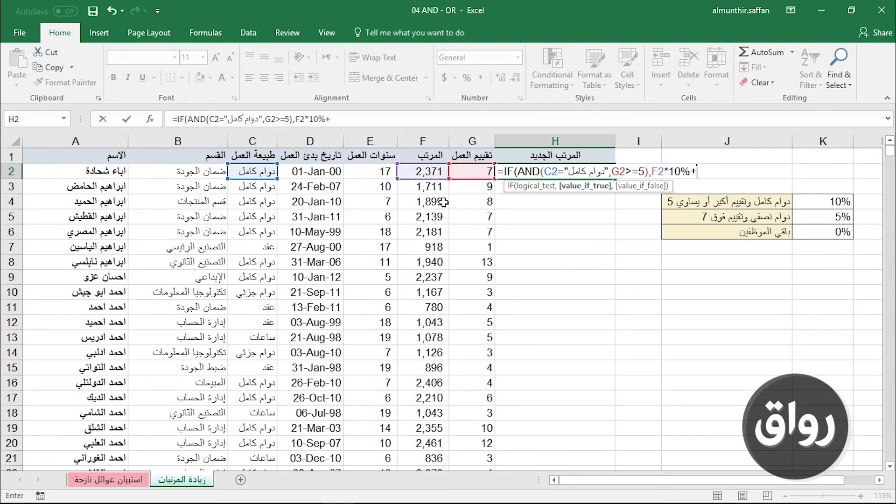
left_click(428, 171)
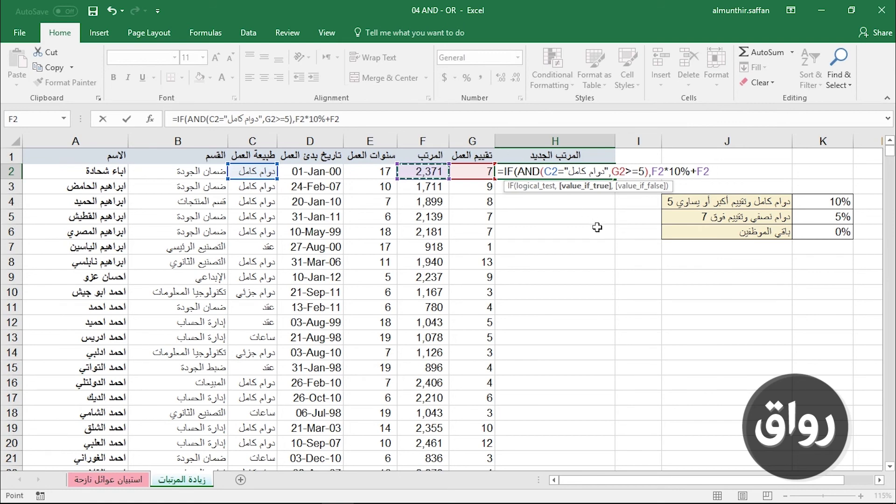
type(",")
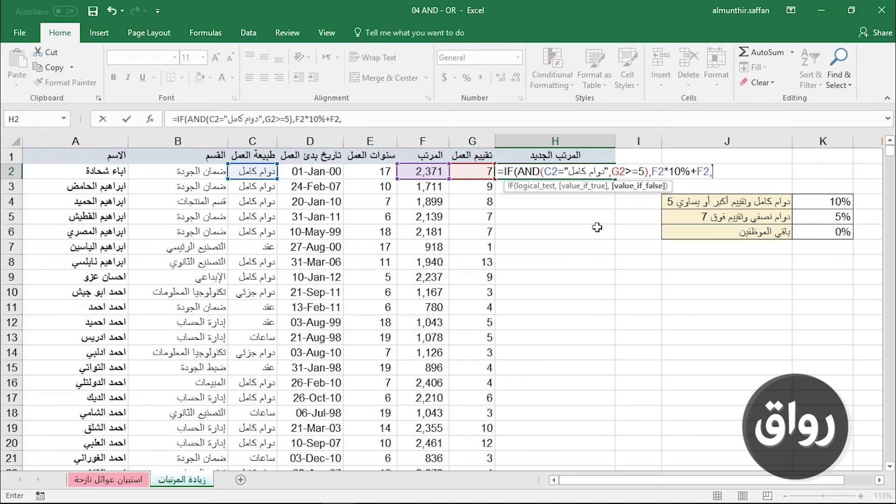
Nest a second IF as the H2 formula's value-if-false argument, with an AND test for C2="دوام جزئي" and G2>7
type("if")
key("Tab")
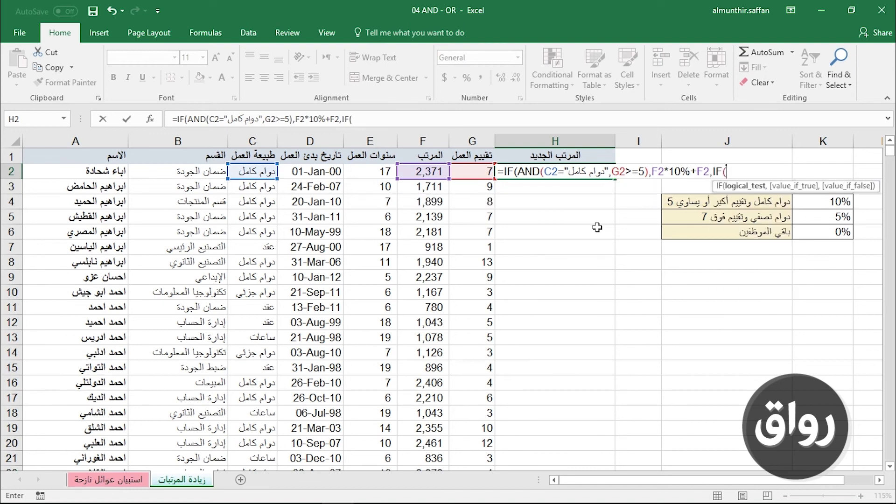
type("and")
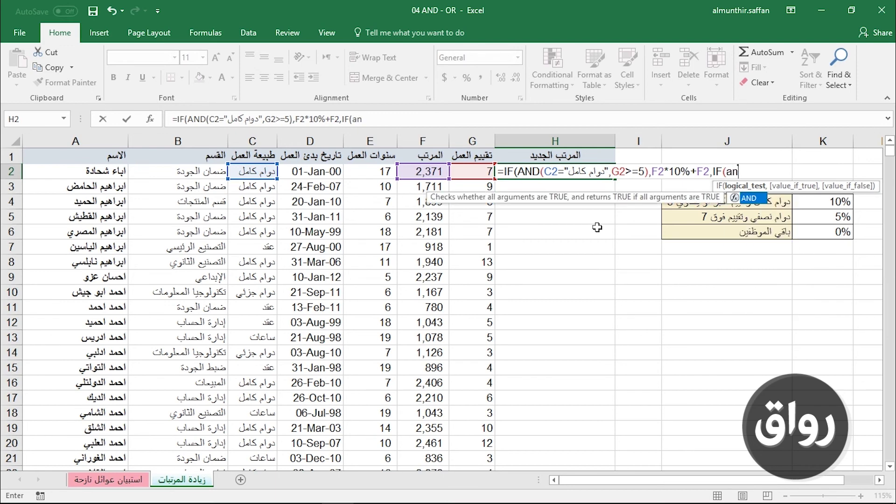
key("Tab")
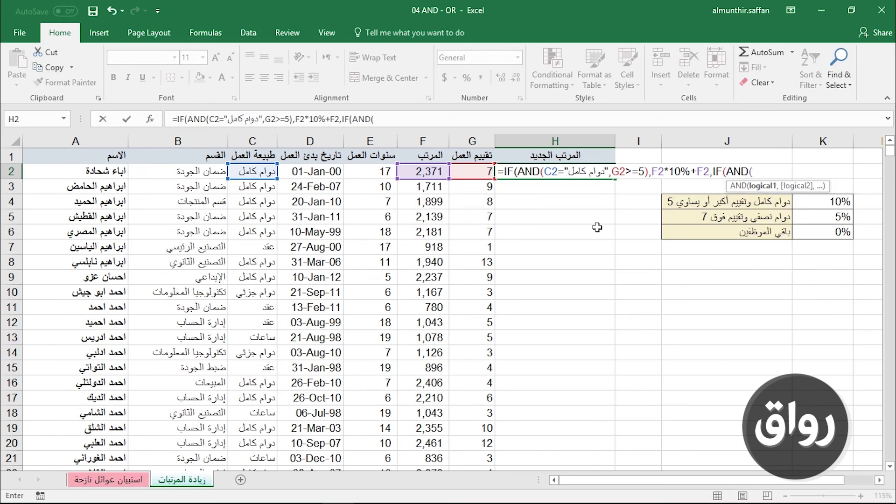
left_click(255, 171)
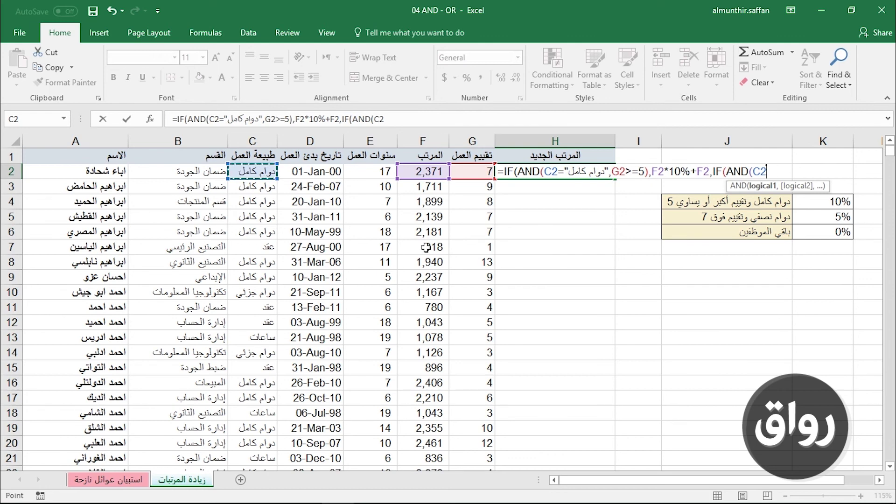
type("=\"دوام")
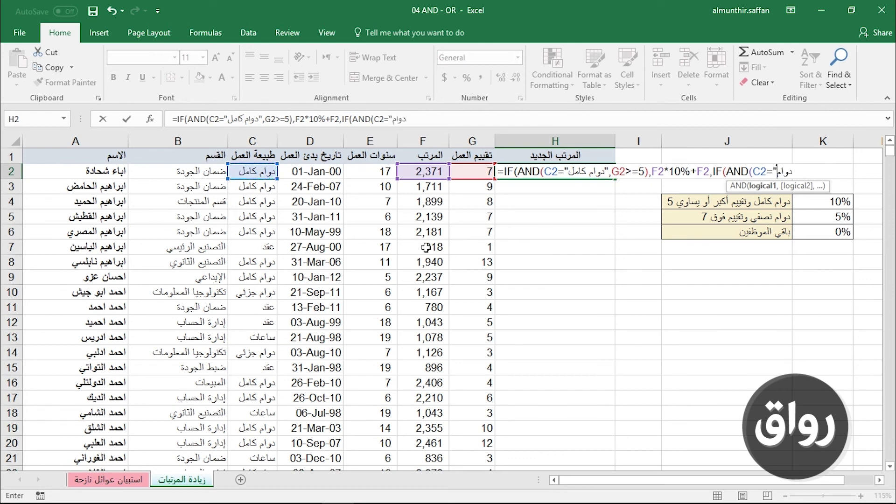
type(" جزئي\",")
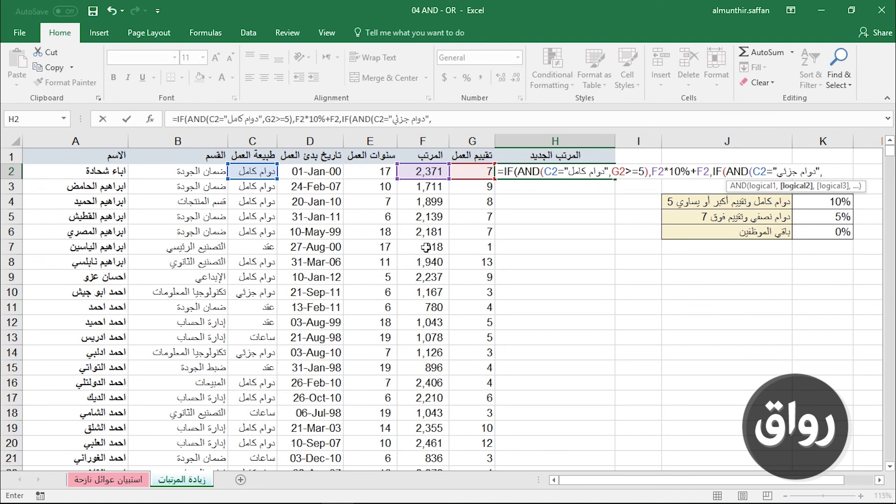
left_click(473, 170)
type(">")
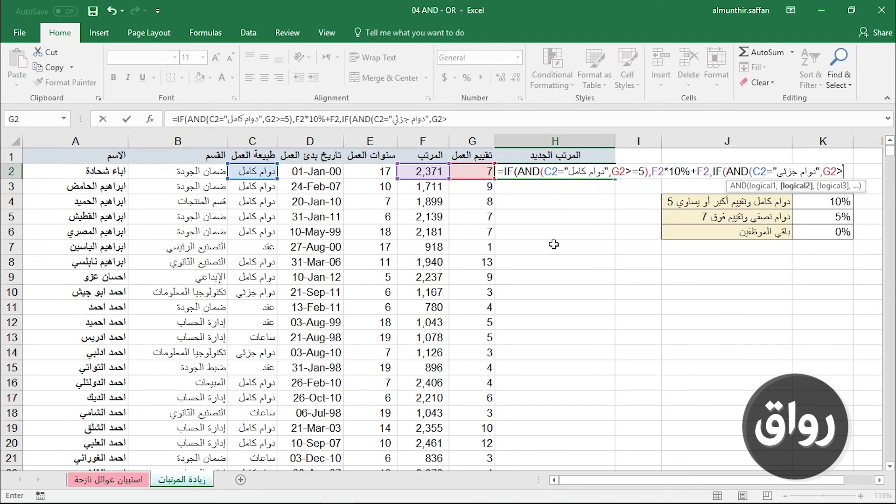
type("7)")
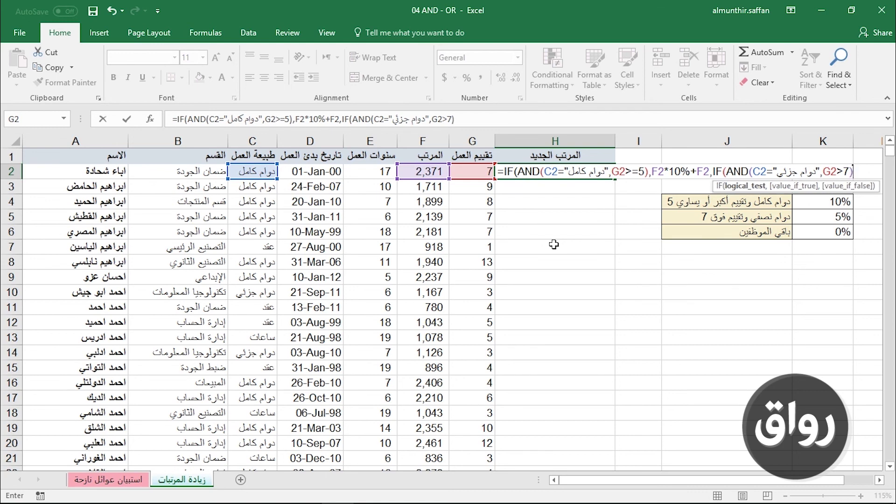
type(",")
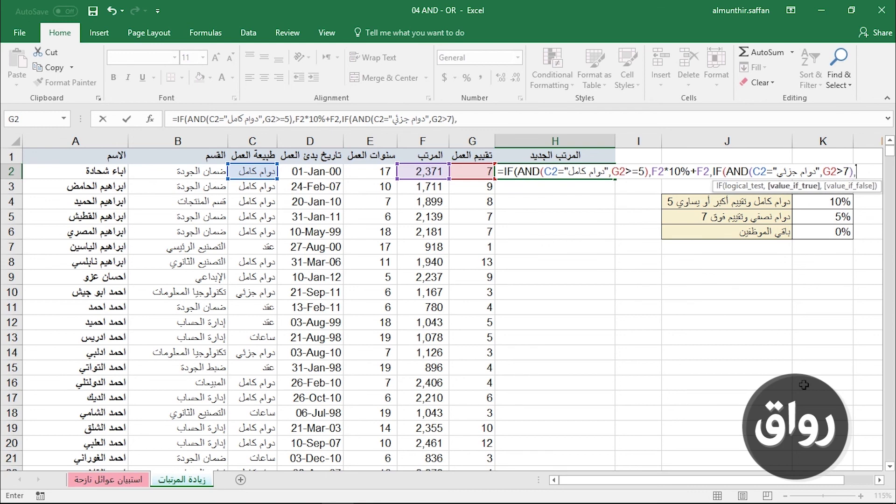
Set the nested IF's value-if-true argument to F2*5%+F2
left_click(879, 480)
left_click(879, 480)
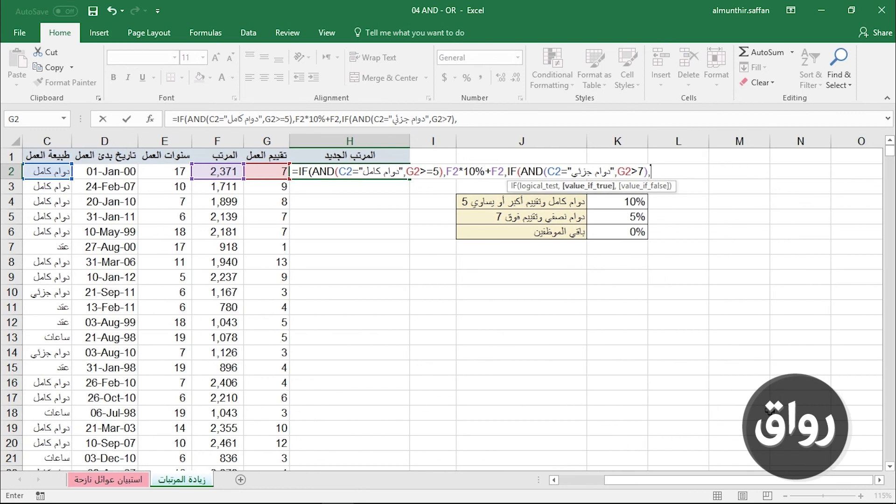
left_click(227, 172)
type("*5%+")
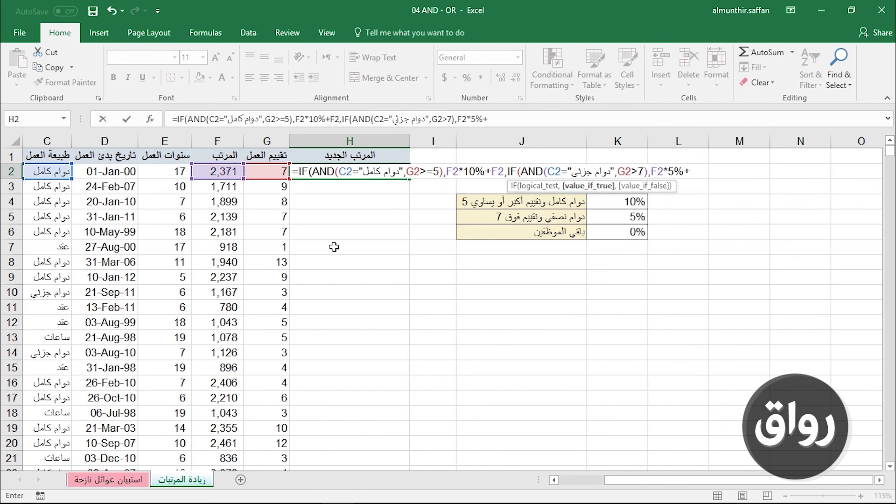
left_click(229, 173)
type(",")
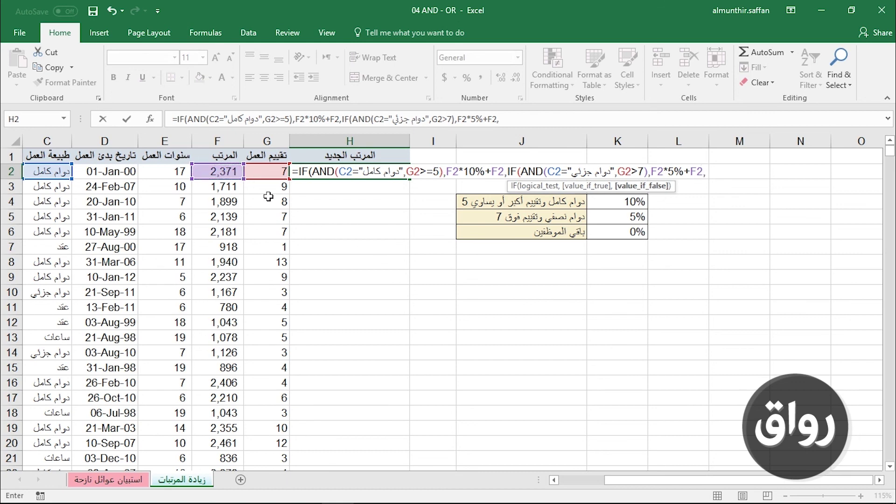
Complete the H2 formula with F2 as the nested IF's value-if-false argument and fill it down column H
left_click(224, 174)
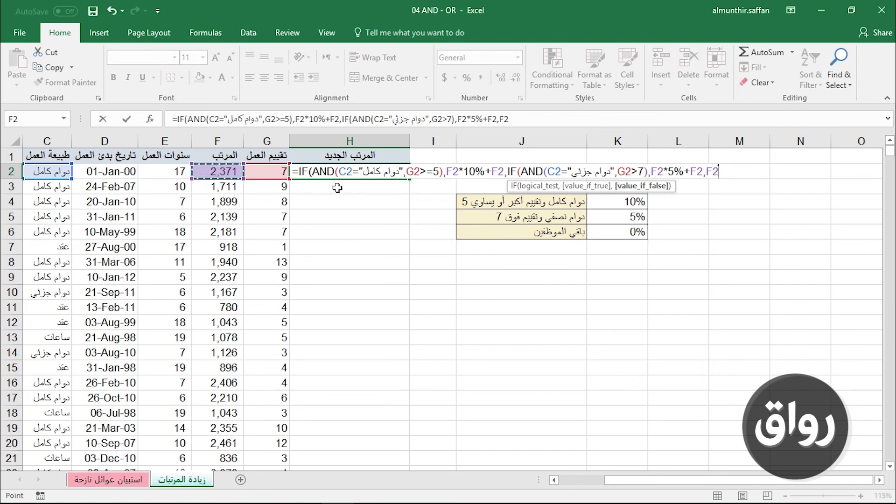
type("))")
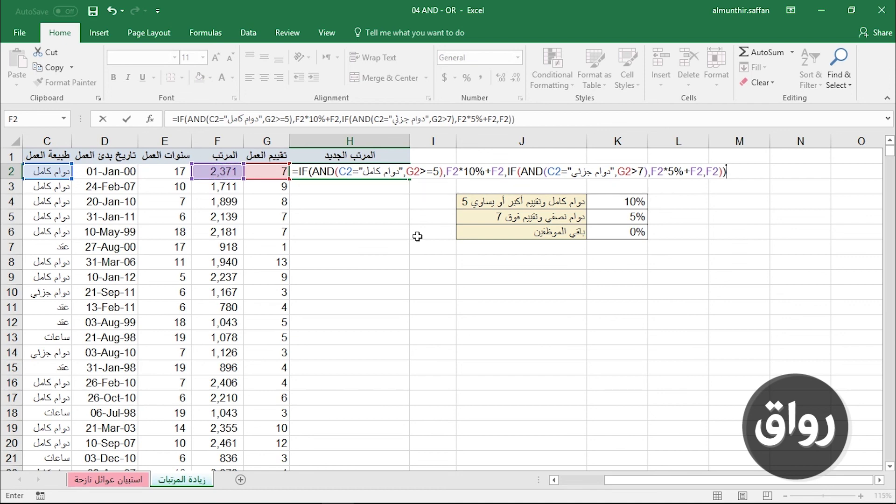
key("Return")
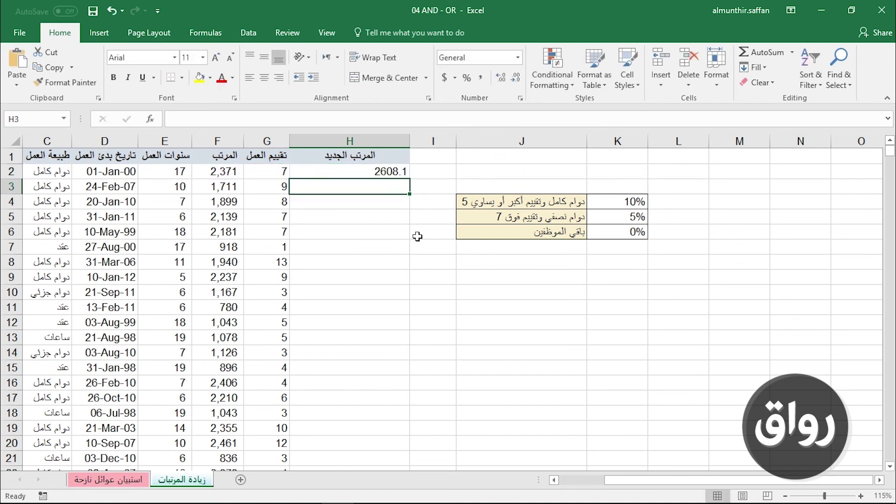
left_click(402, 175)
double_click(408, 179)
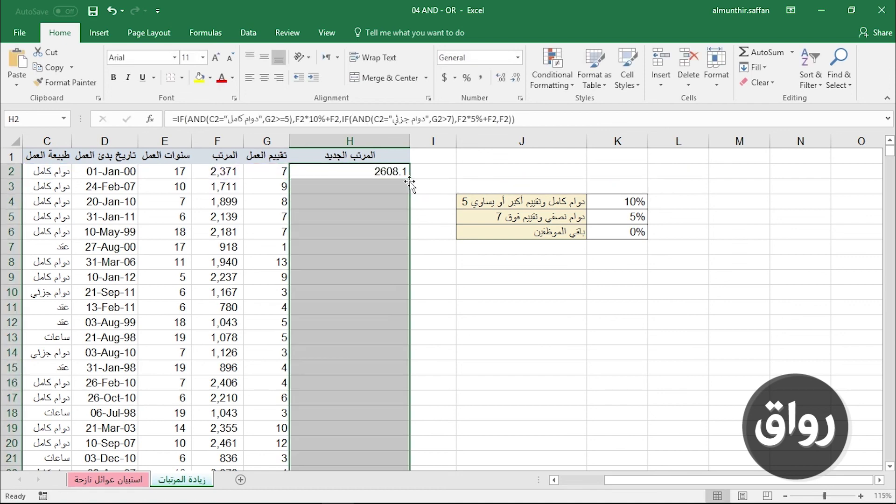